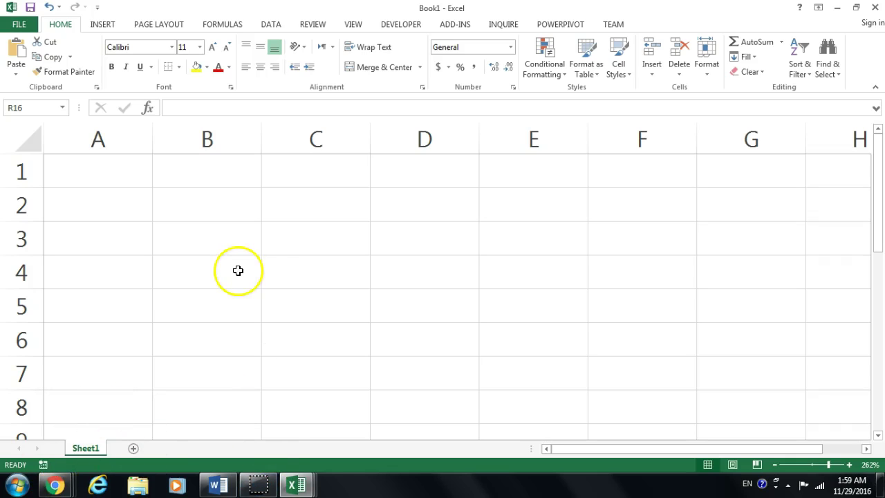
Enter 1000000 in B2 and give it Accounting format, showing $1,000,000.00
left_click(213, 201)
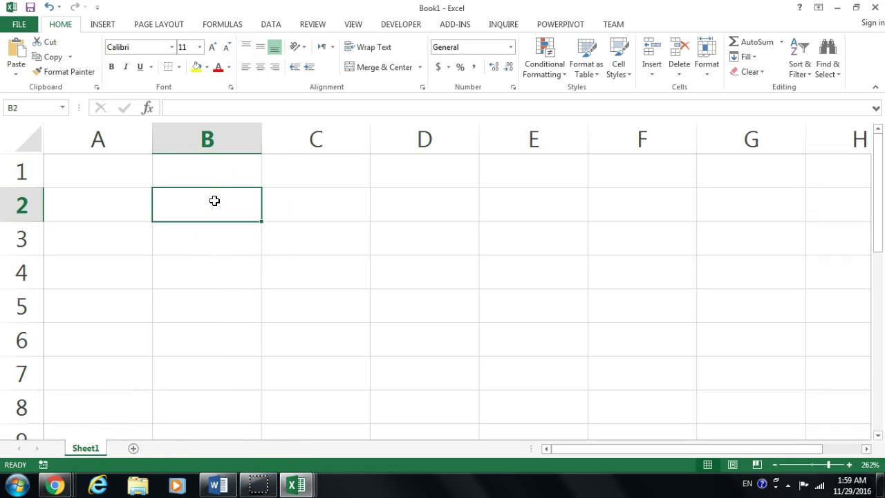
type("1000")
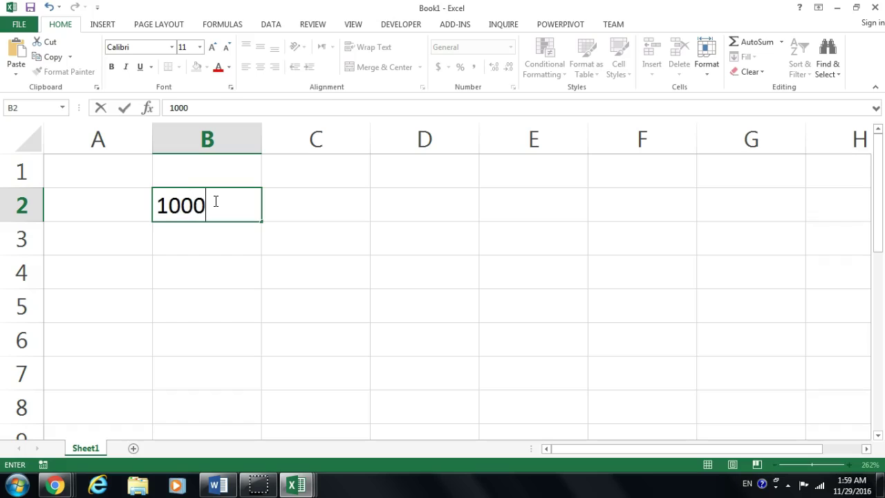
type("000")
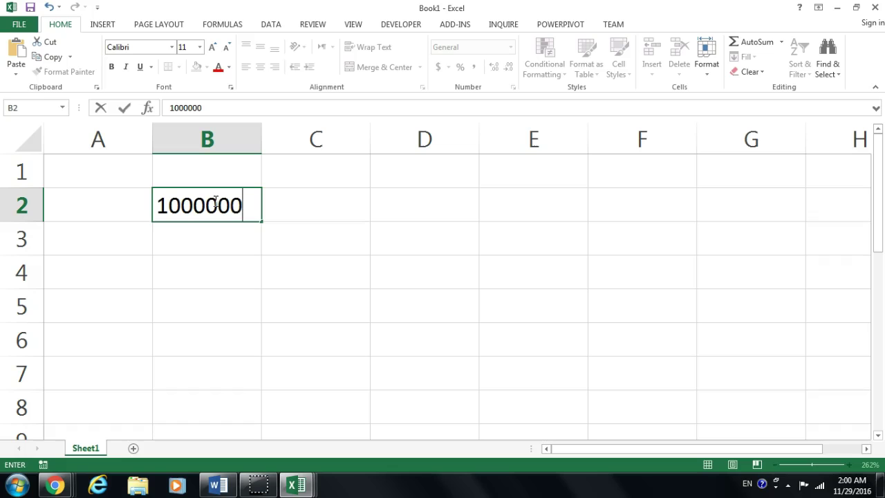
left_click(221, 242)
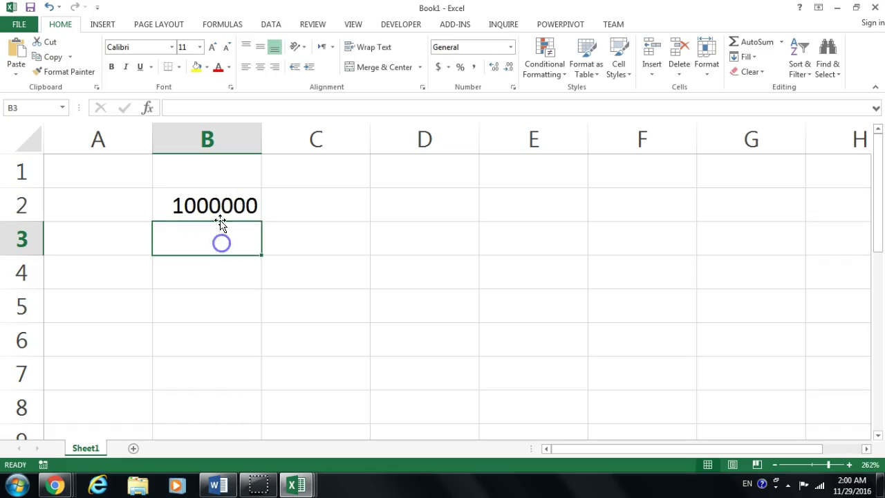
left_click(218, 208)
left_click(438, 67)
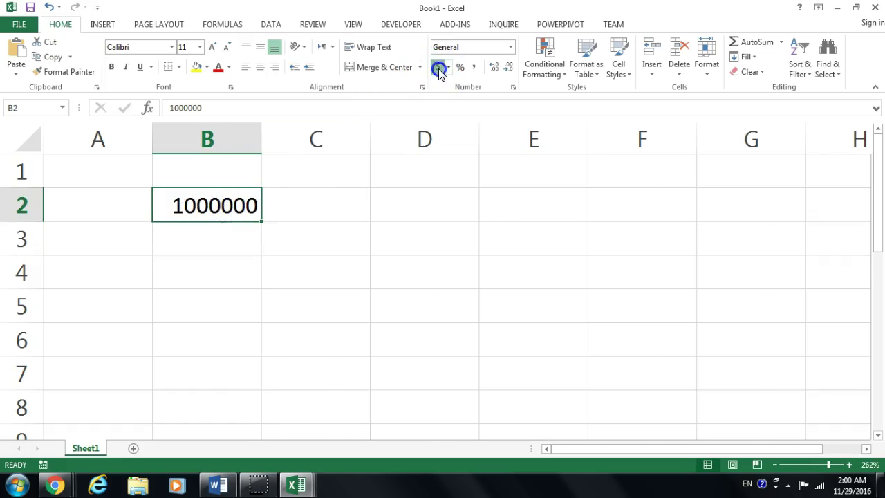
Enter a 4% rate in B3, correcting the mistyped dollar sign
left_click(276, 241)
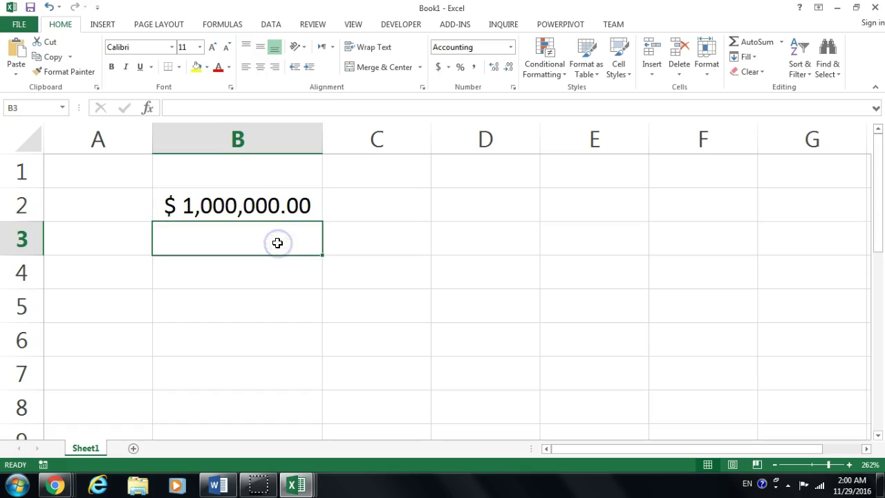
type("4$")
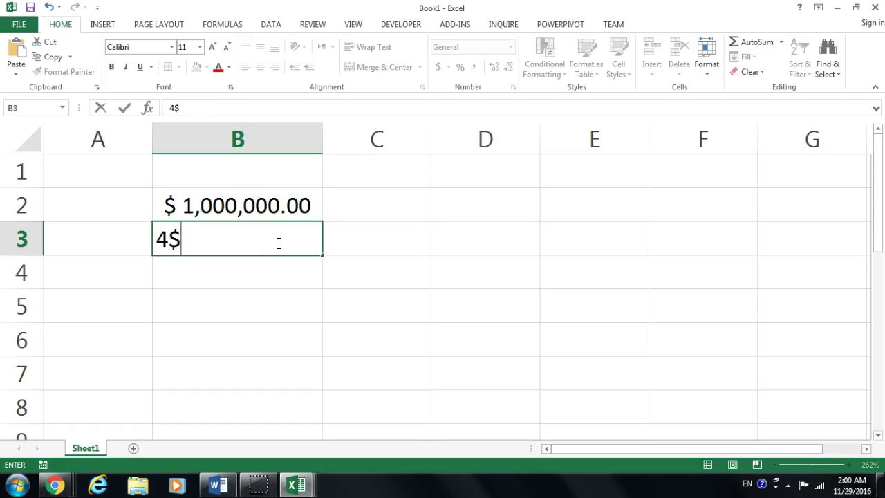
key("BackSpace")
type("%")
left_click(279, 247)
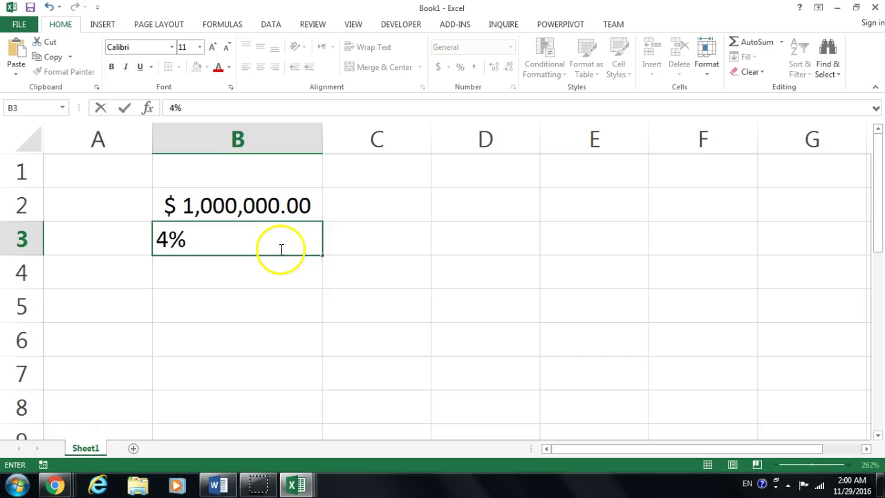
key("Return")
Enter 20 as the number of periods in B4
scroll(280, 249, "up", 2, "ctrl")
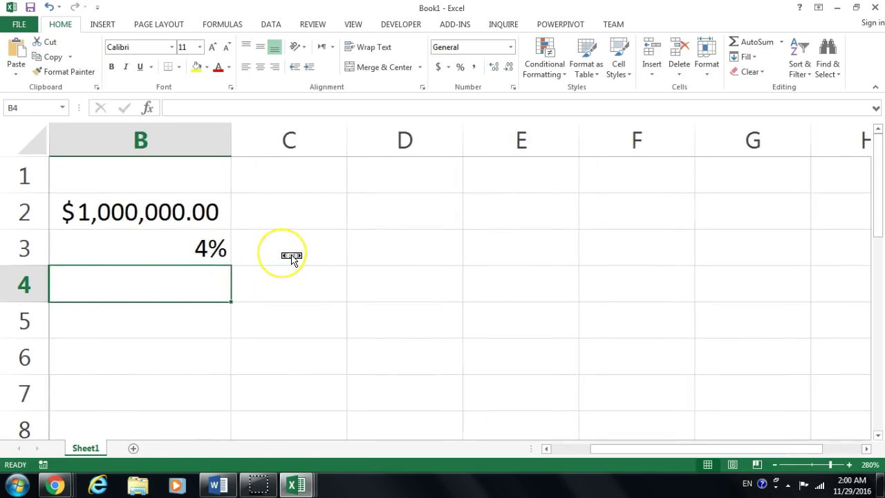
left_click(272, 277)
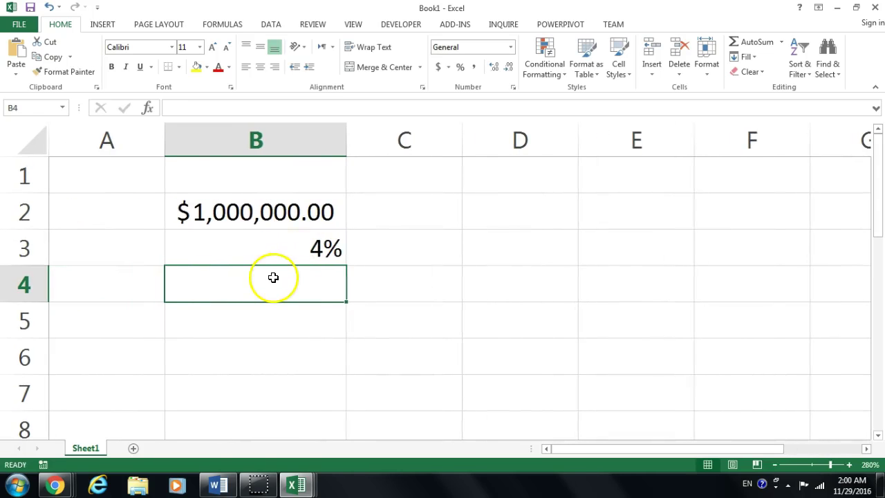
left_click(527, 477)
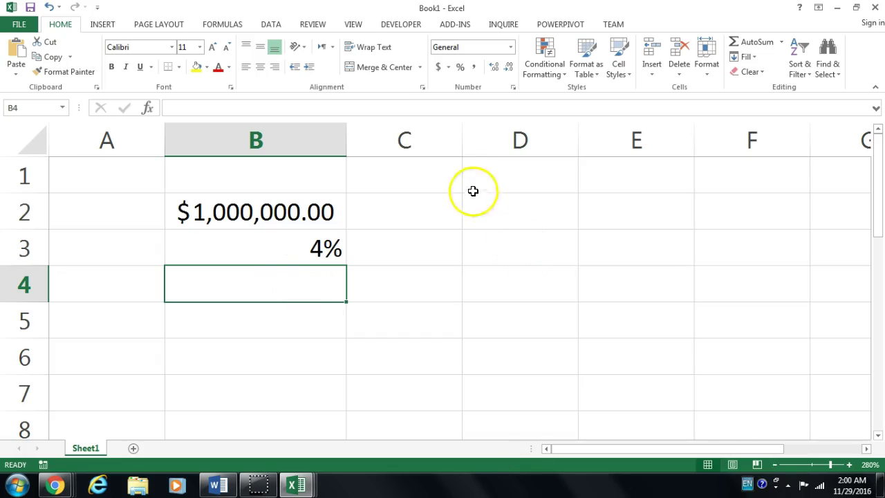
type("20")
key("ctrl+Return")
key("Return")
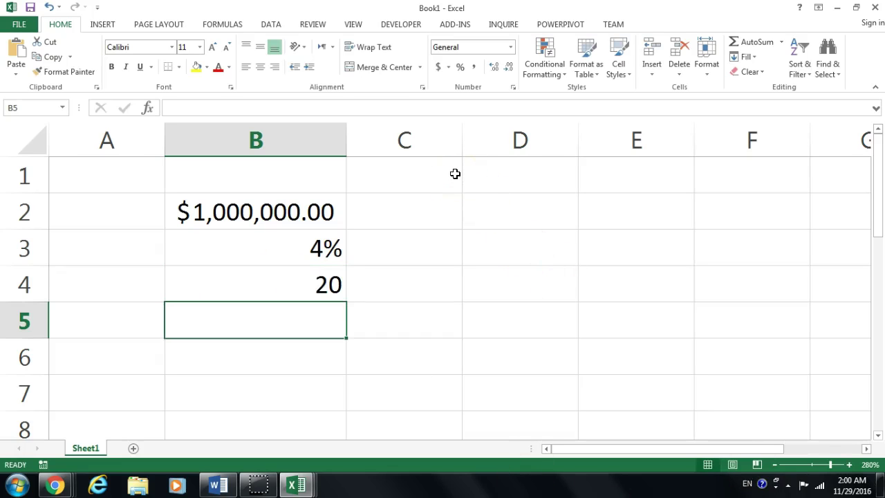
Check the entries in B2, B3 and B4
left_click(328, 212)
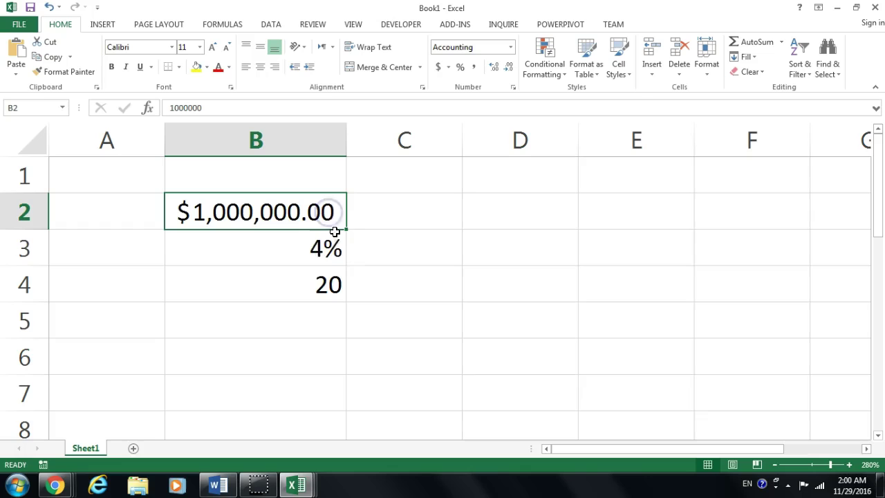
left_click(331, 246)
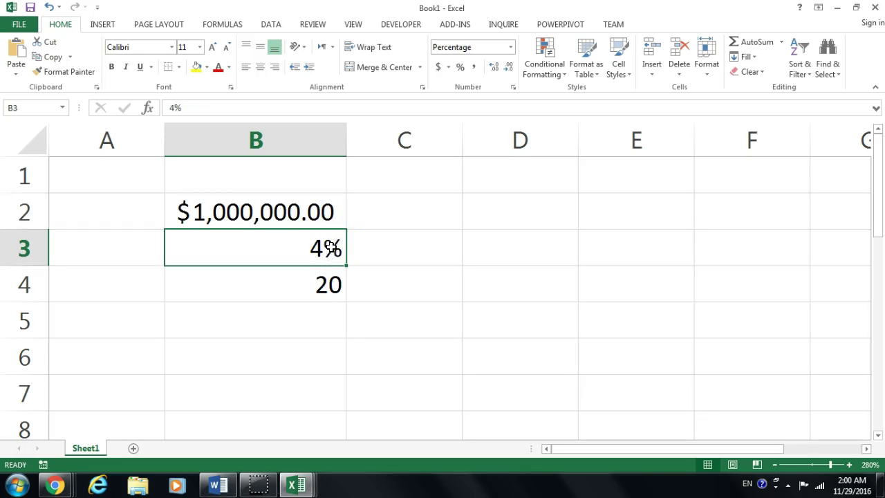
left_click(320, 290)
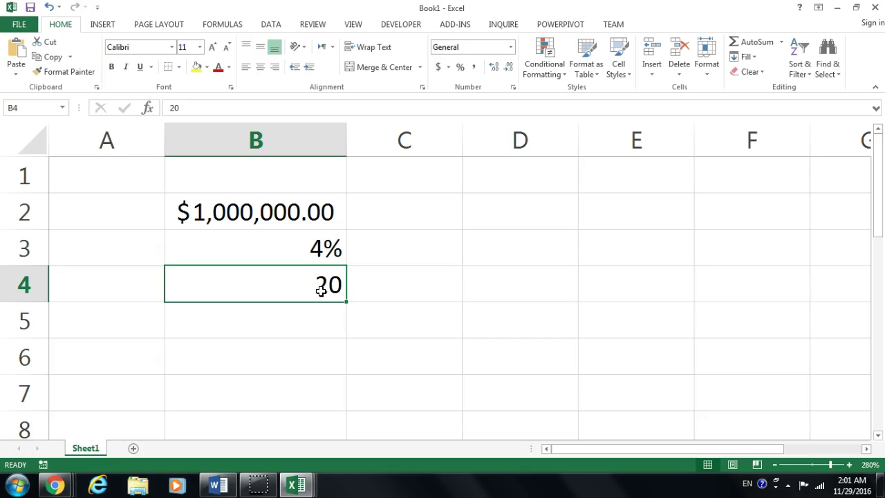
left_click(275, 356)
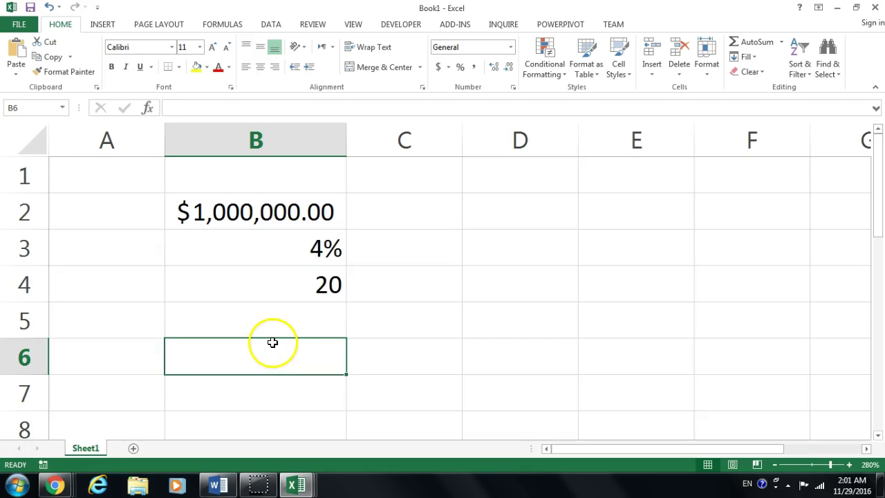
Start =fv( in B6 with rate B3, periods B4 and payment 0
double_click(276, 355)
type("=")
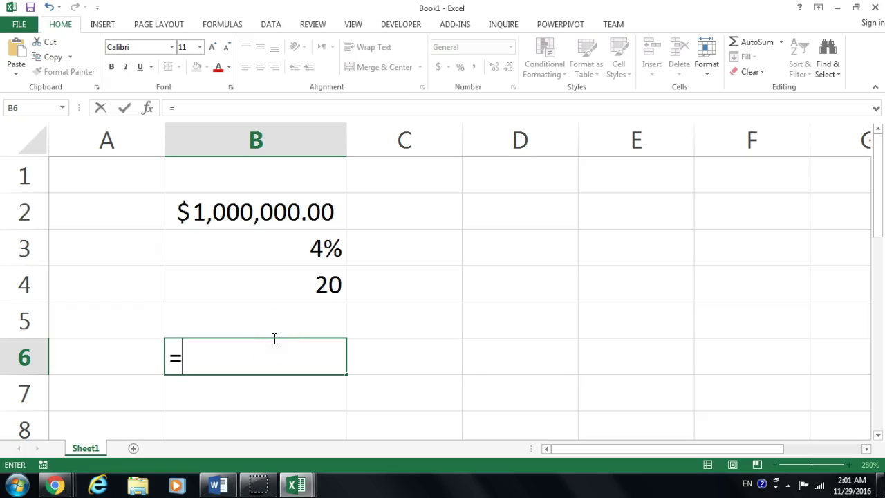
type("fv(")
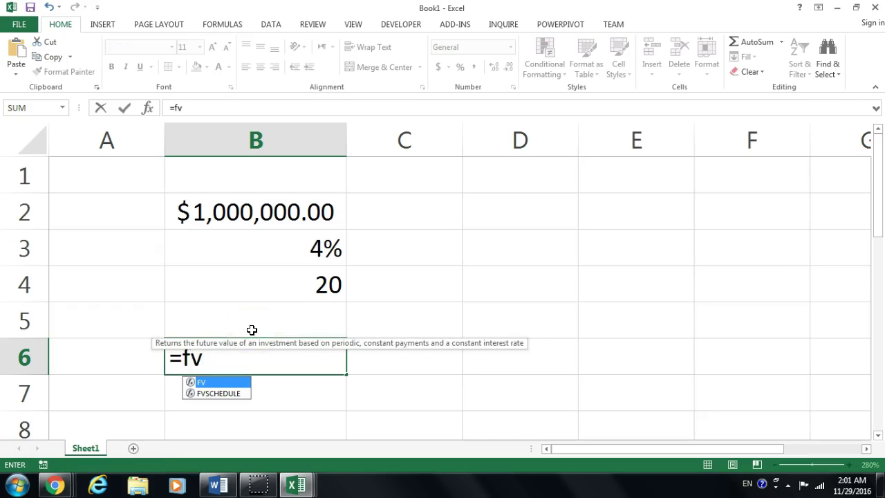
left_click(305, 249)
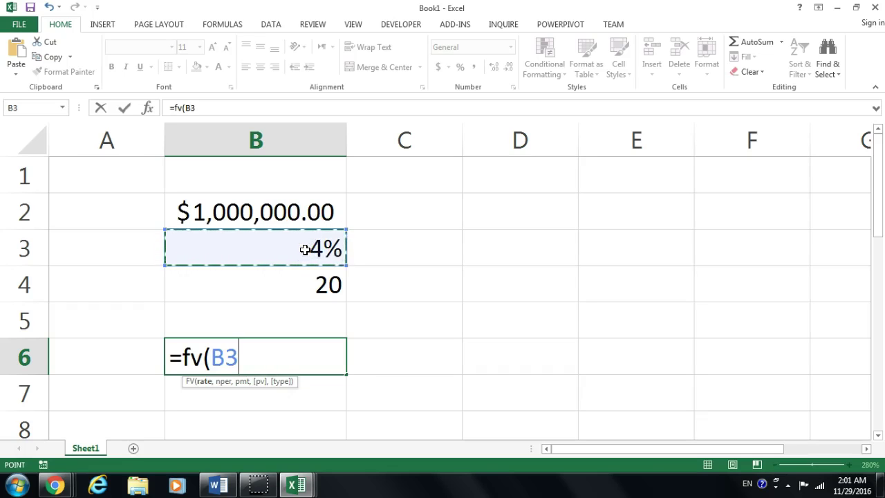
type(",")
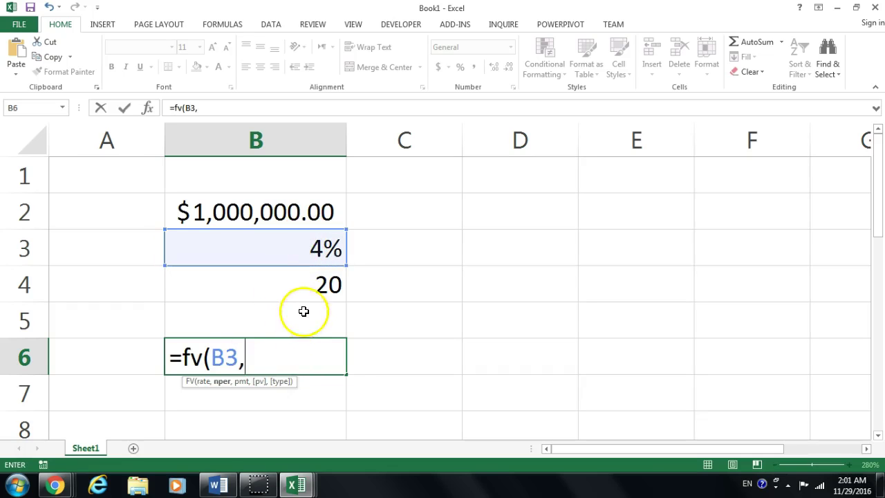
left_click(312, 287)
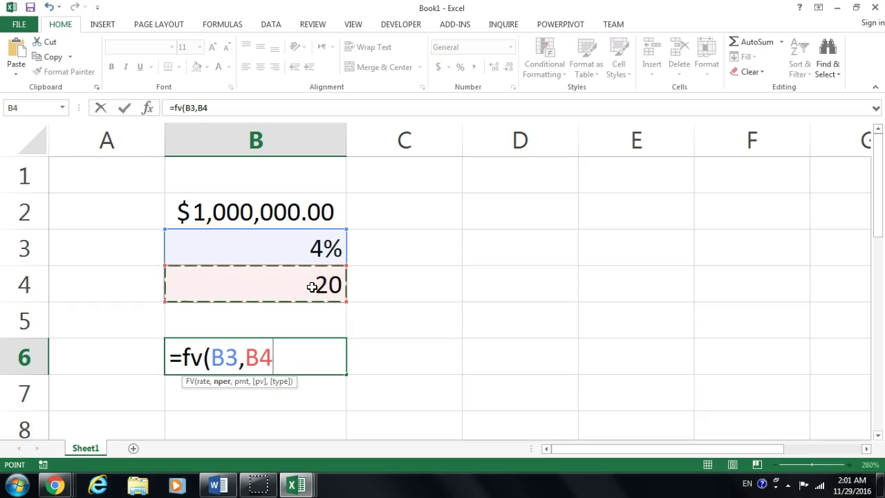
type(",")
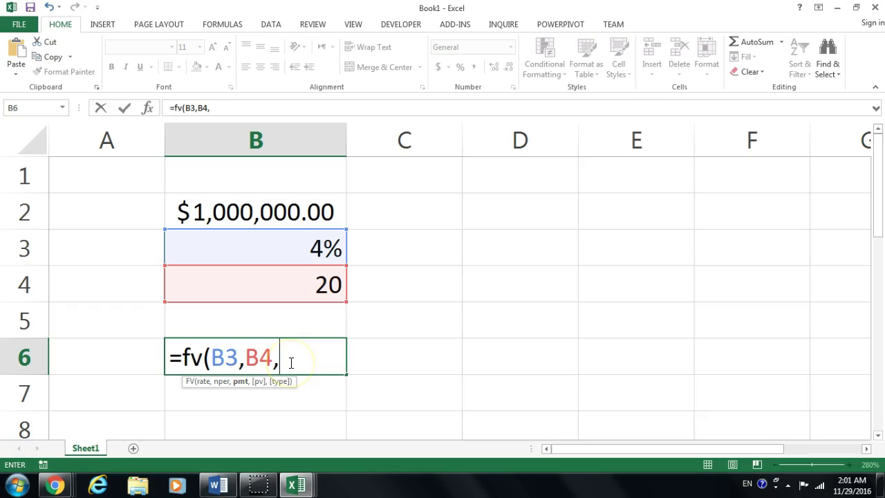
type("0")
type(",")
Add B2 as present value and type 1, completing =fv(B3,B4,0,B2,1) giving ($2,191,123.14)
left_click(286, 213)
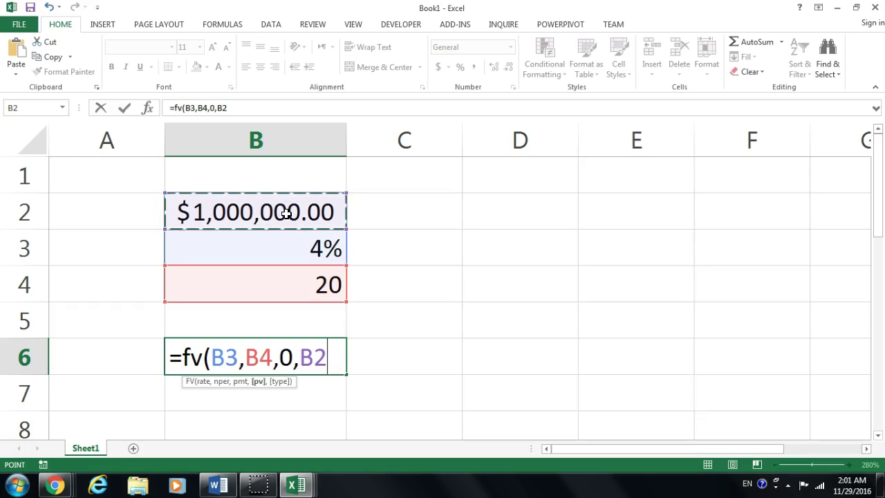
type(",")
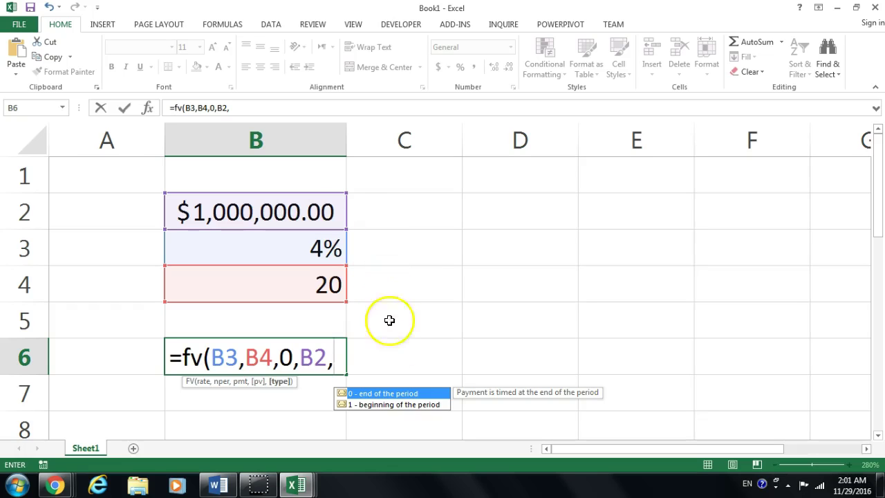
left_click(391, 405)
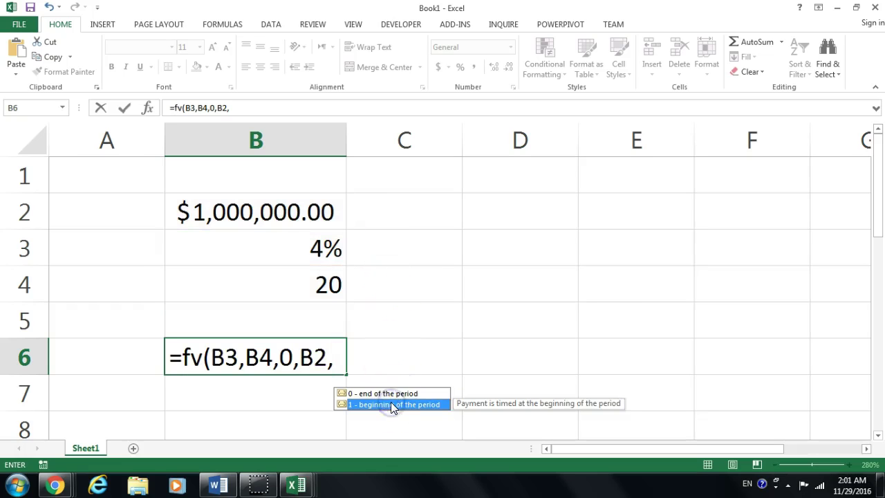
double_click(391, 404)
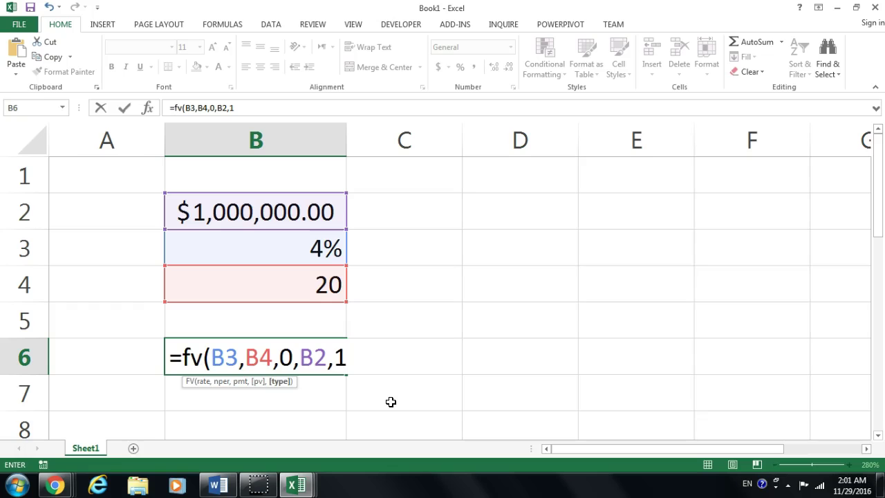
type(")")
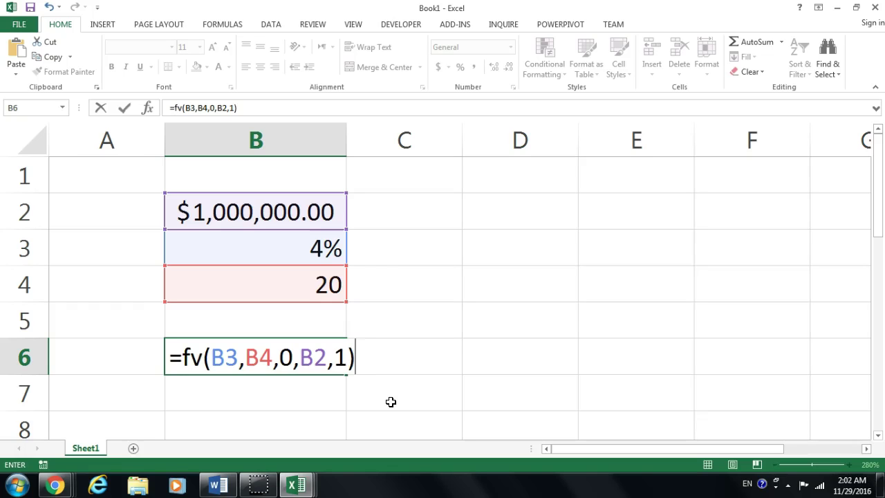
key("Return")
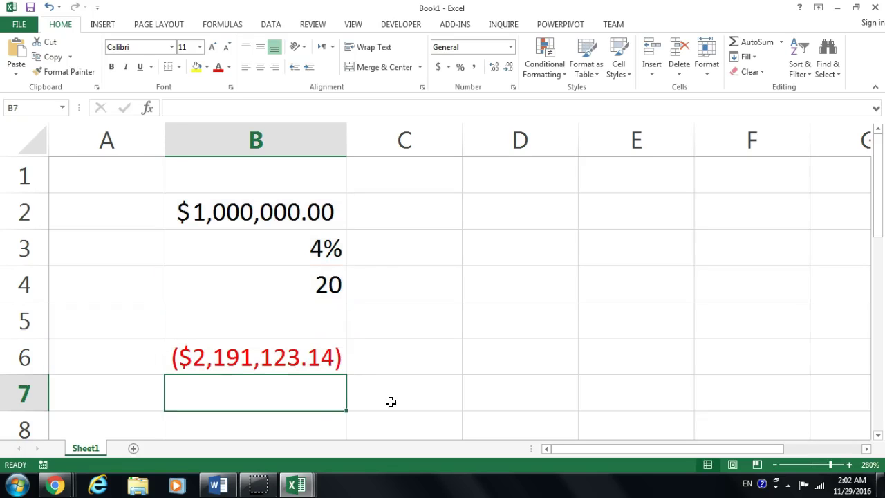
Add a minus before FV in B6's formula so it shows $2,191,123.14
left_click(311, 362)
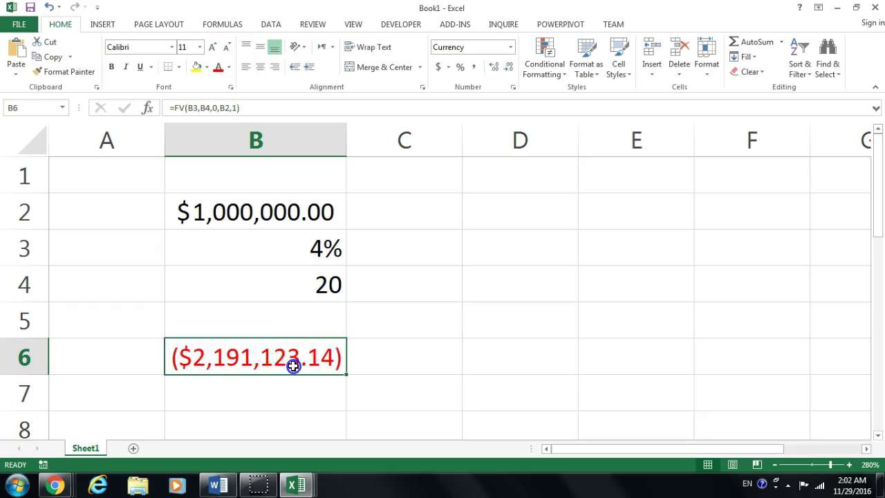
double_click(293, 366)
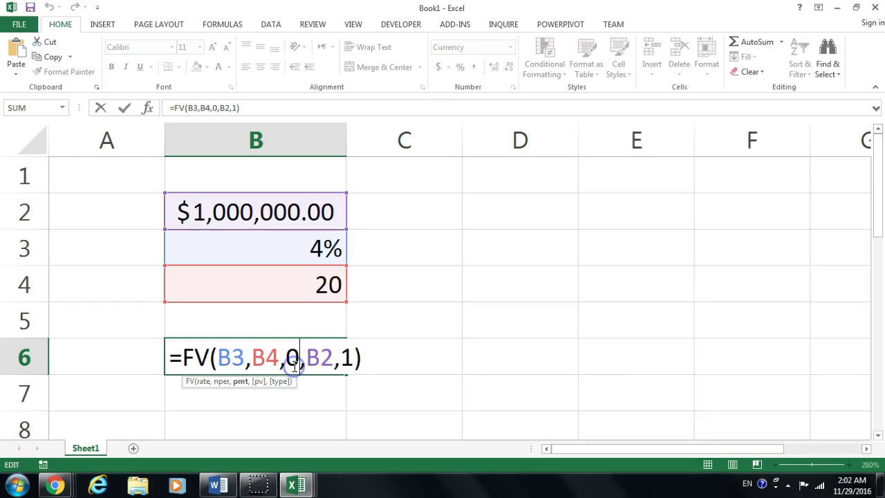
left_click(184, 356)
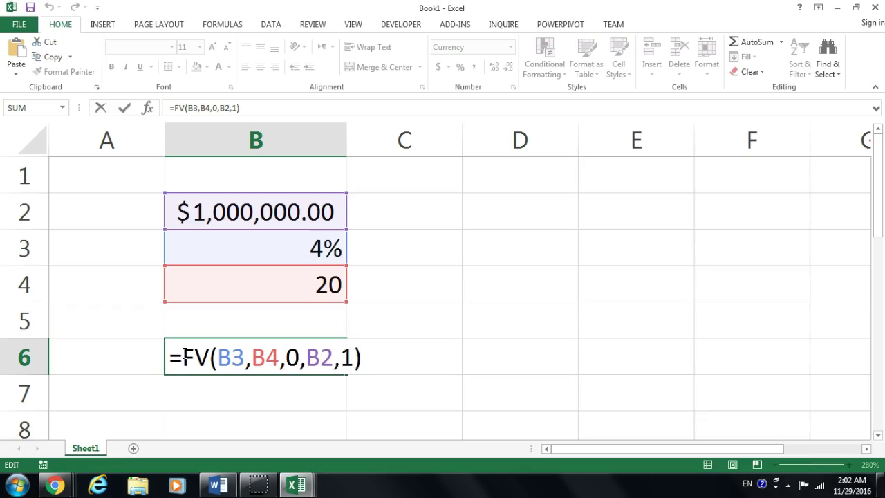
key("Return")
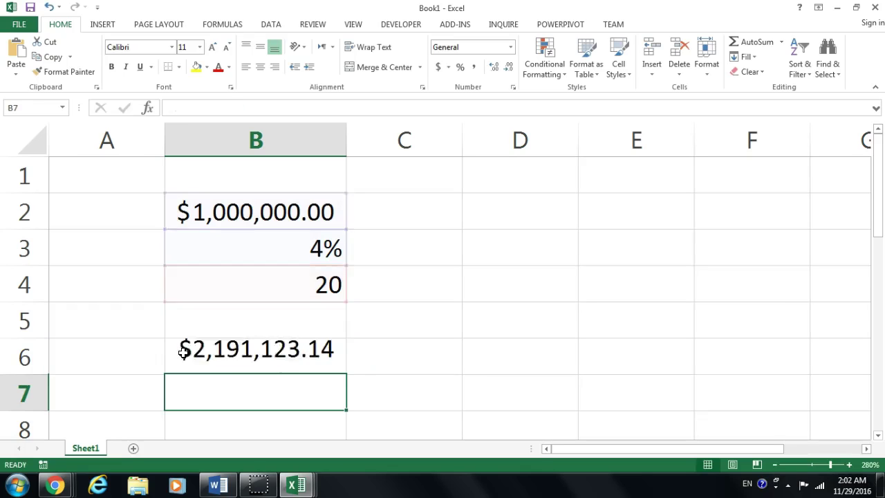
right_click(508, 214)
left_click(508, 215)
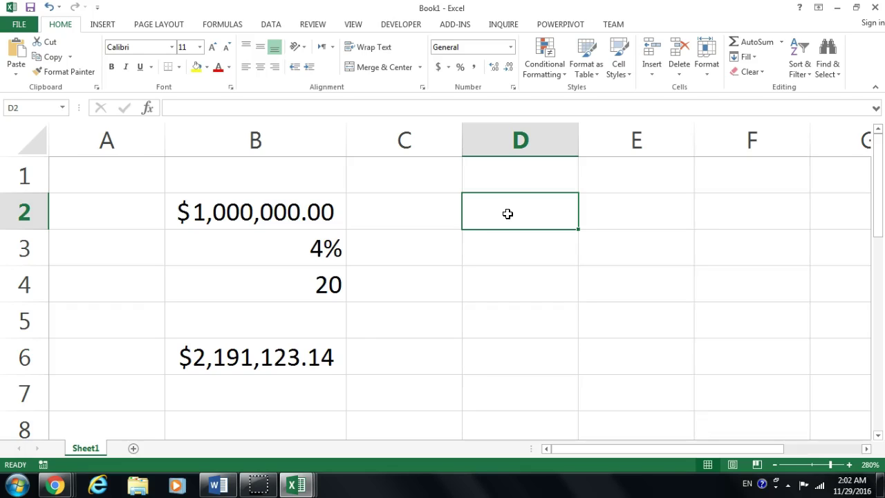
Link D2 to the FV result with =B6, showing $2,191,123.14
left_click(314, 350)
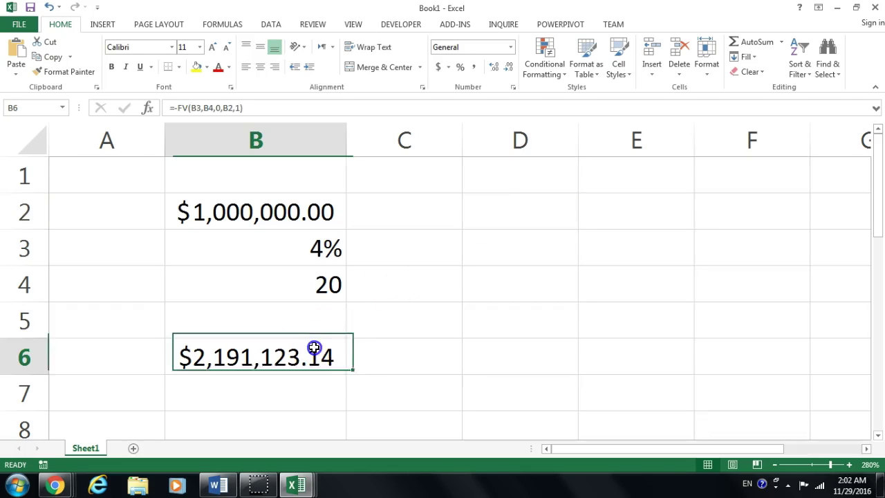
left_click(514, 210)
type("=")
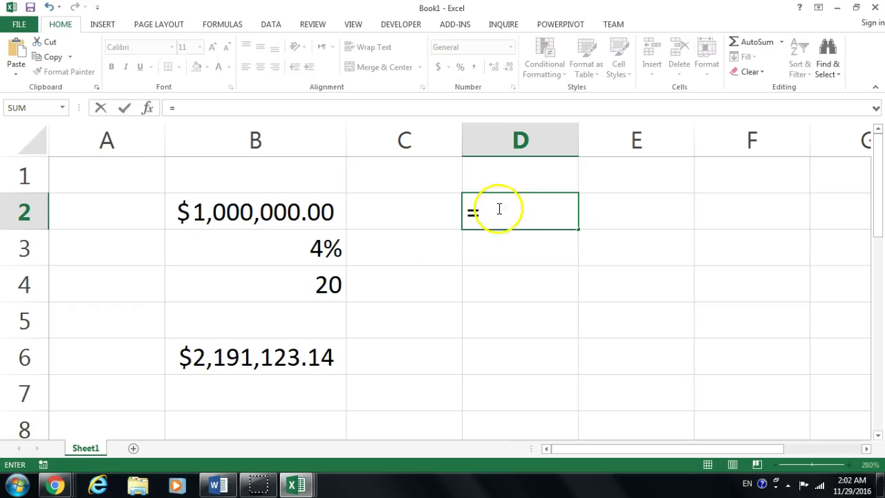
left_click(305, 370)
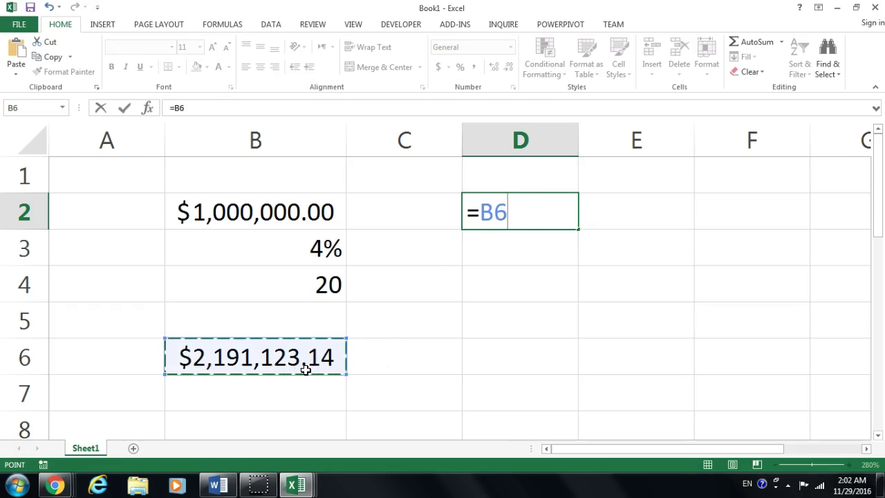
key("Return")
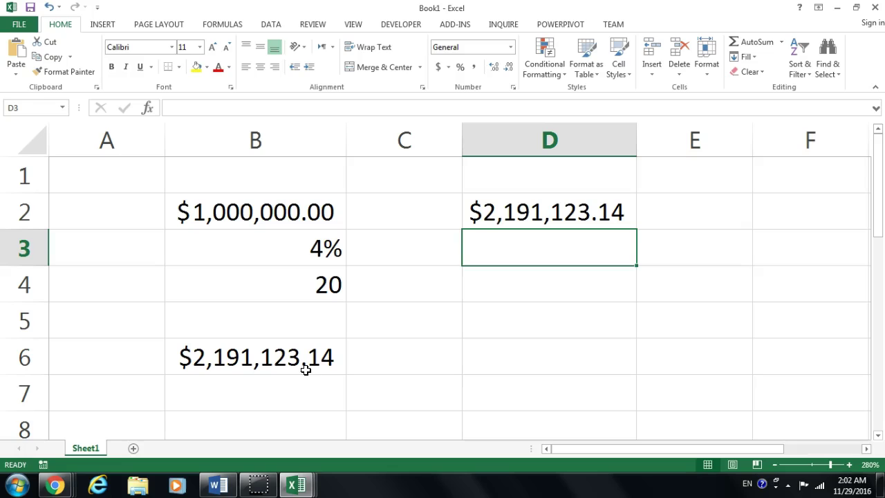
Link D3 to the rate with =B3 and D4 to the periods with =B4
type("=")
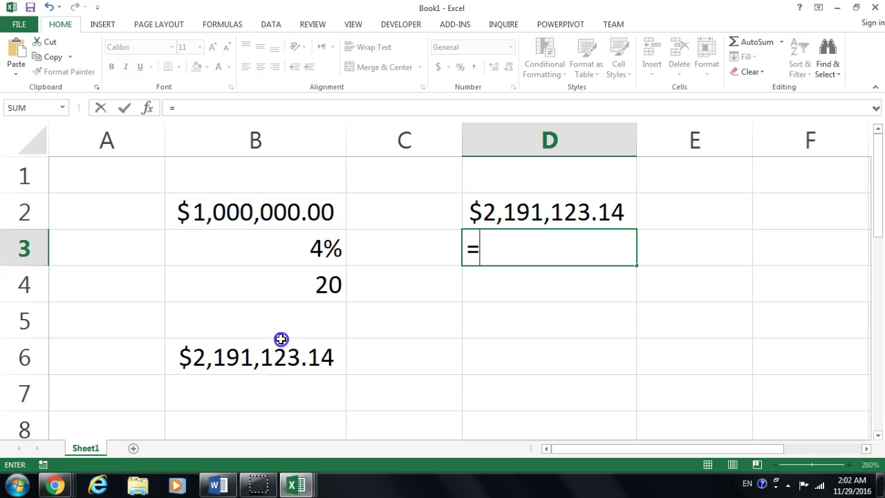
left_click(280, 340)
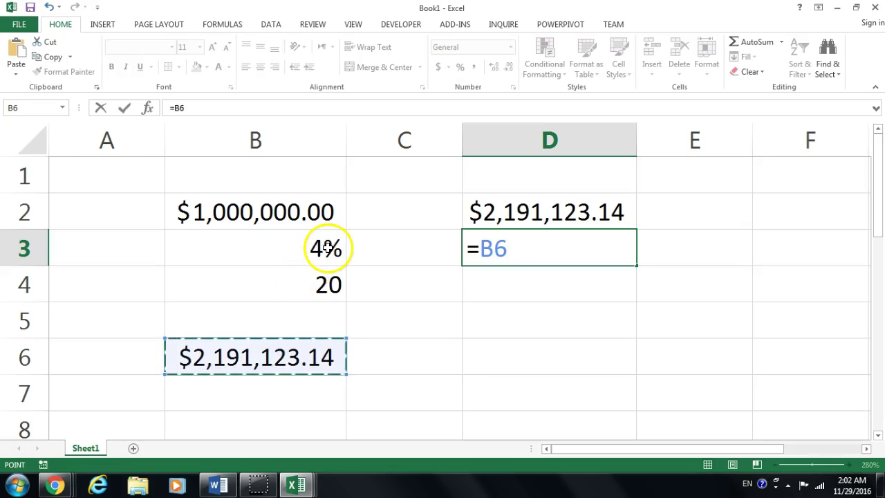
left_click(328, 247)
key("Return")
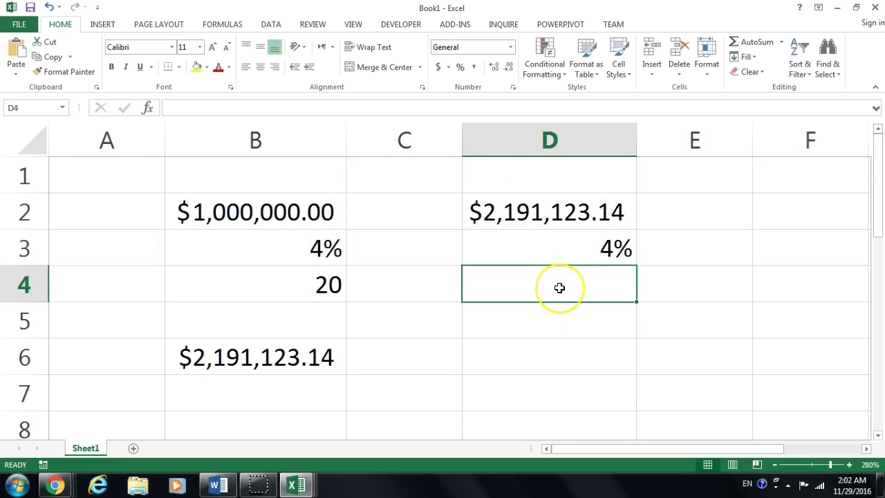
type("=")
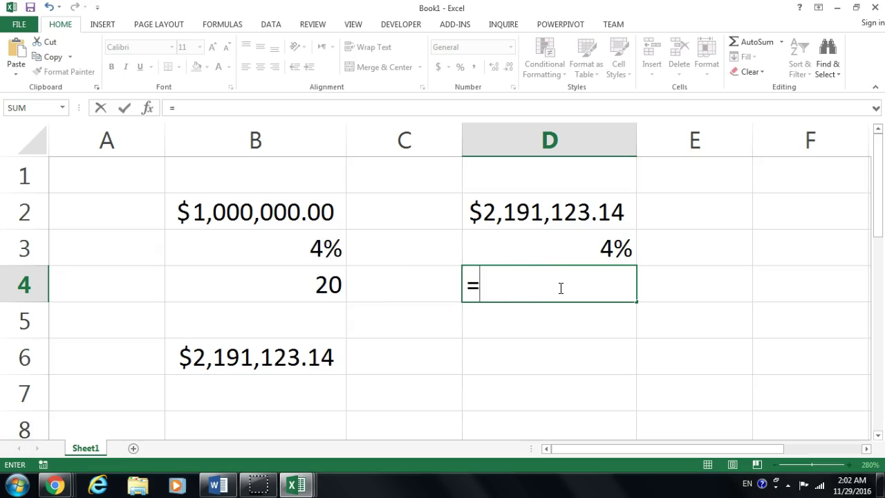
left_click(313, 286)
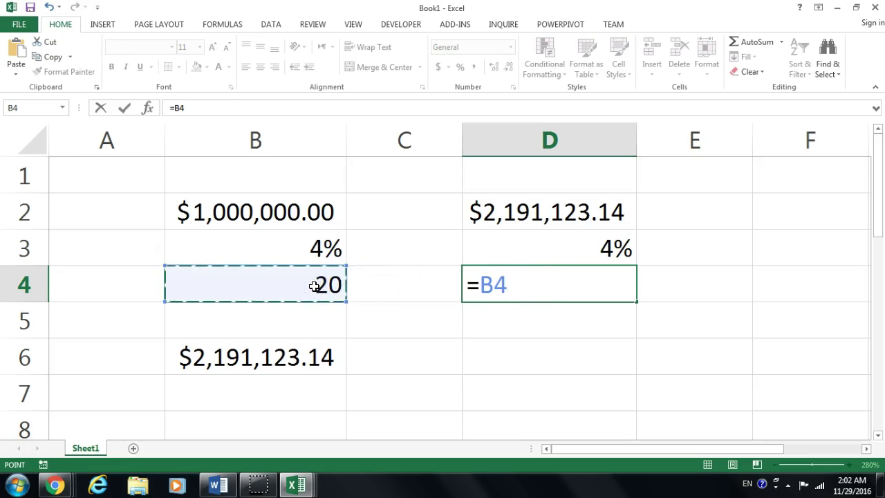
key("Return")
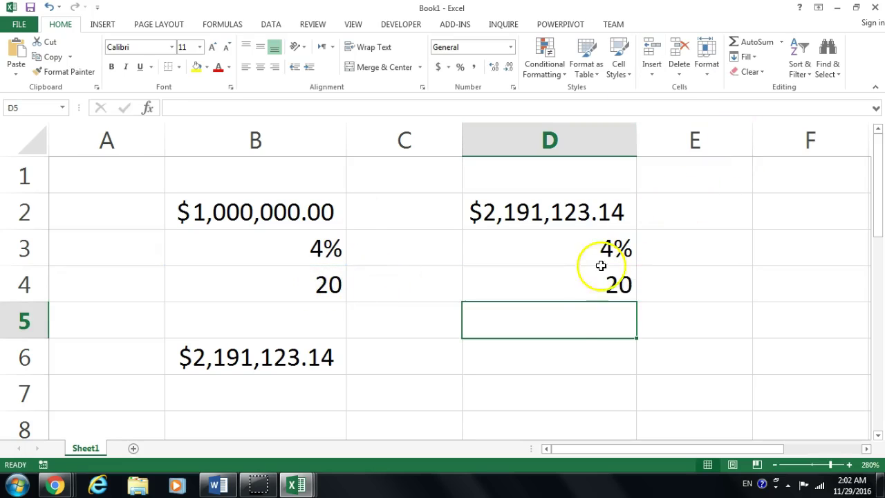
left_click(542, 360)
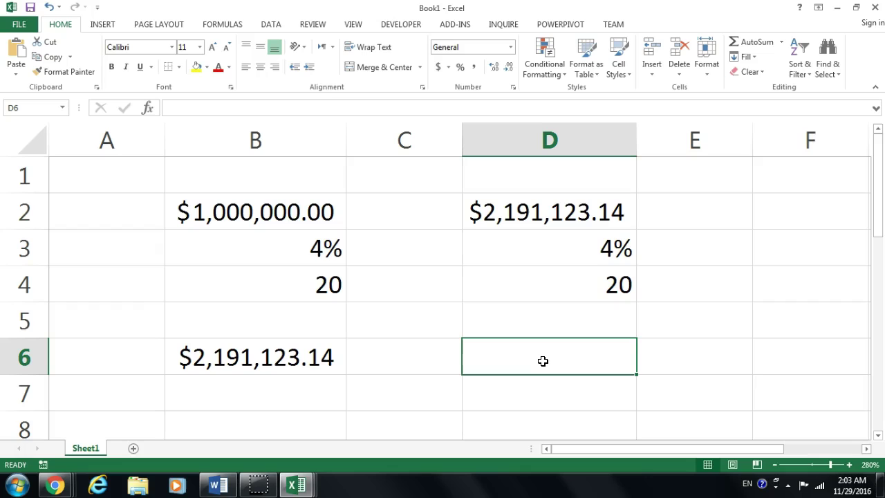
Cancel the =D2 entry in D6, confirm D2 holds =B6, and reselect empty D6
type("=")
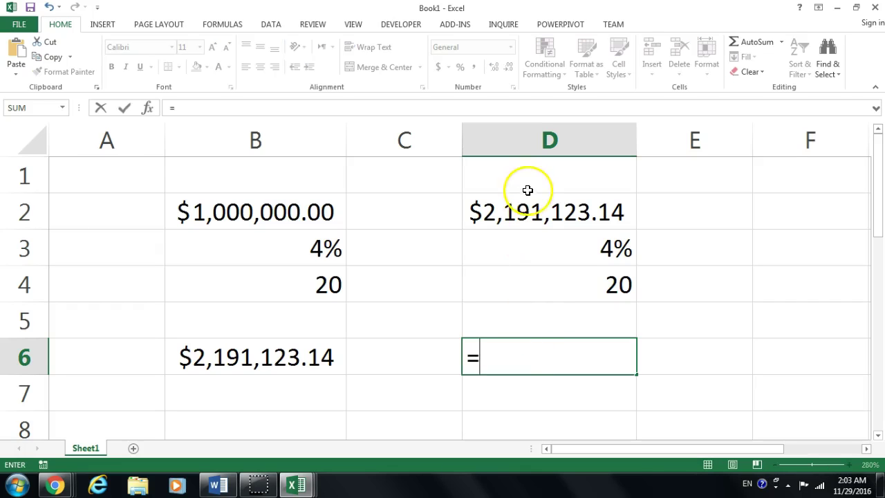
left_click(529, 221)
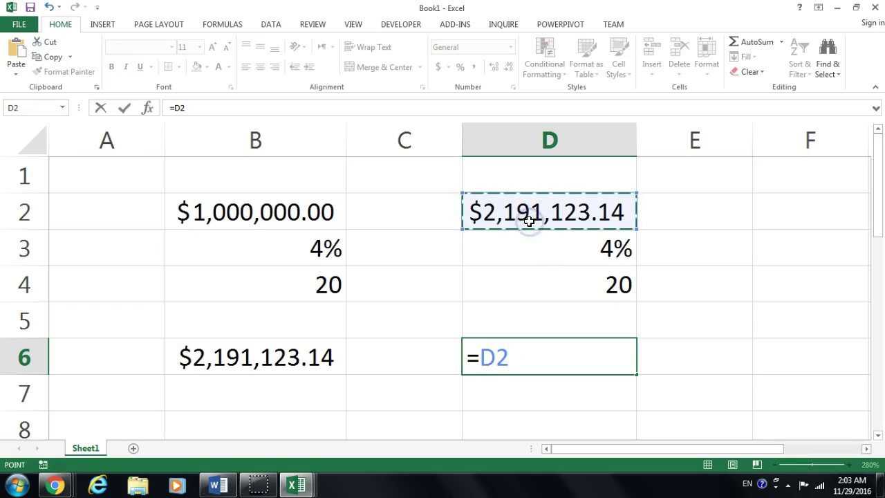
key("BackSpace")
key("Escape")
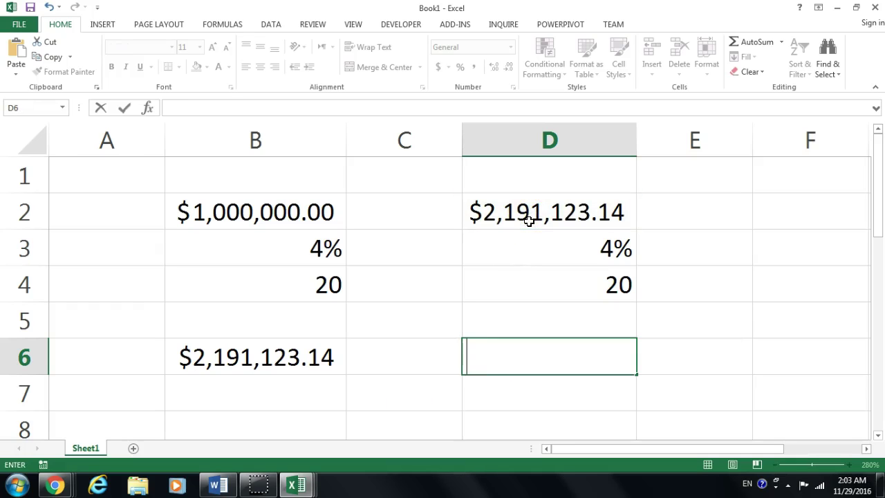
left_click(567, 215)
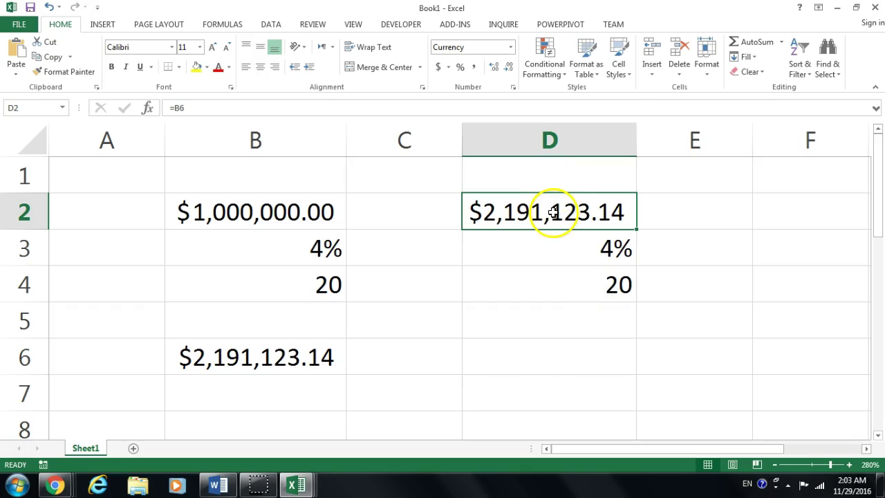
left_click(539, 361)
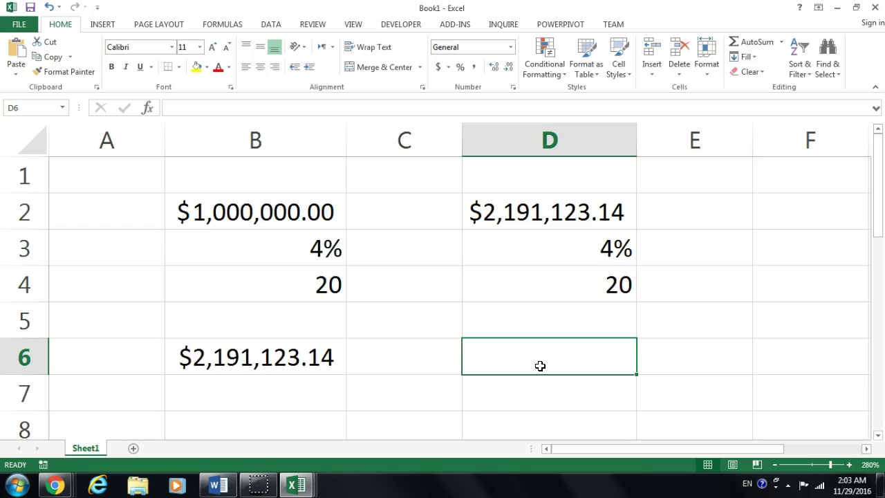
Start =pv( in D6 with D3 as rate and D4 as periods
type("=")
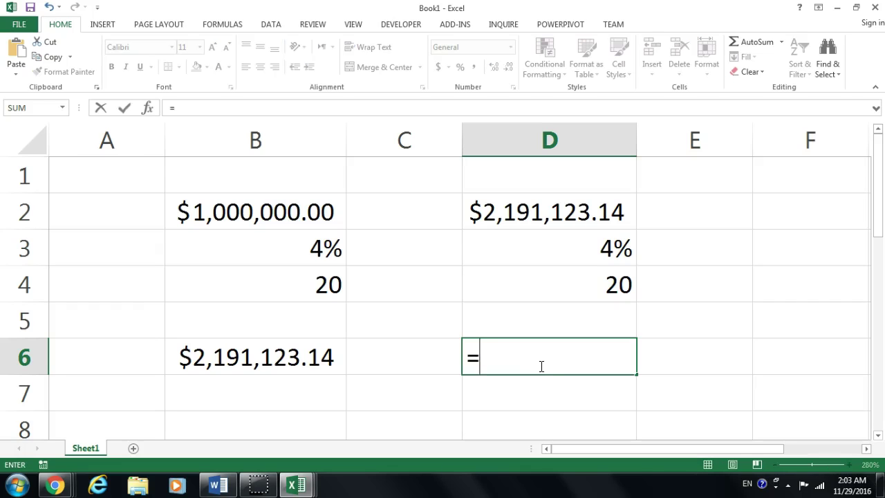
type("pf")
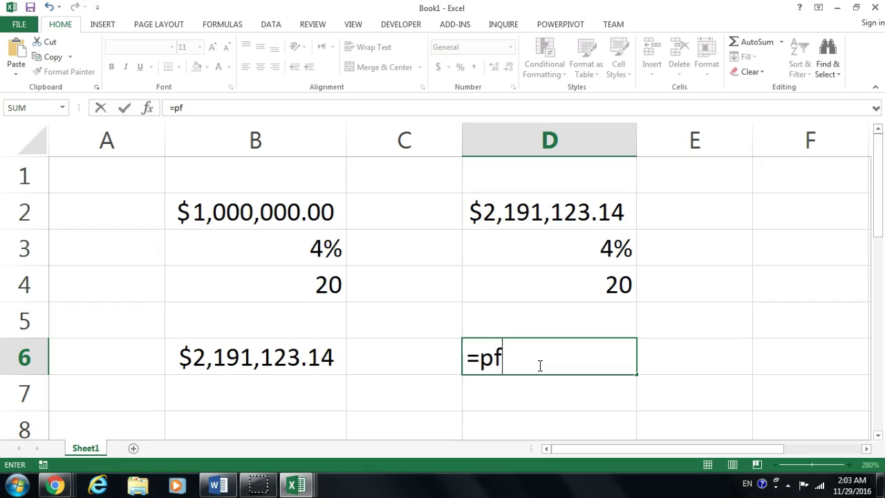
key("BackSpace")
type("v(")
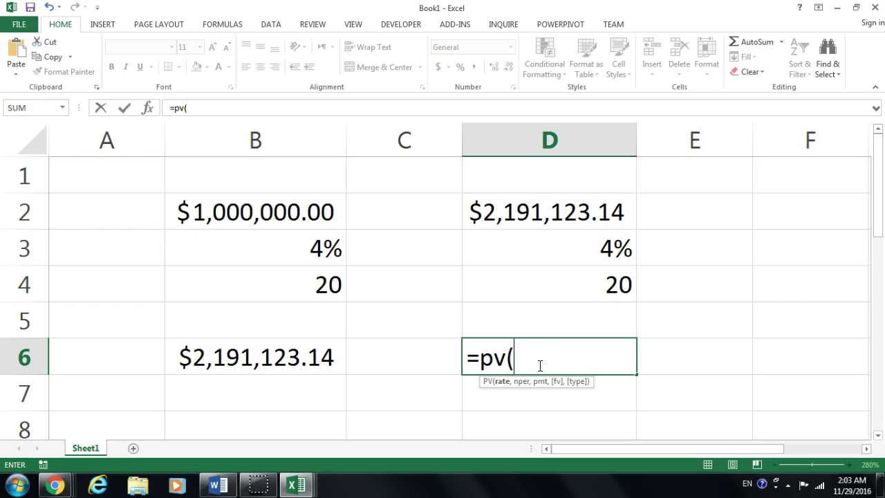
left_click(583, 251)
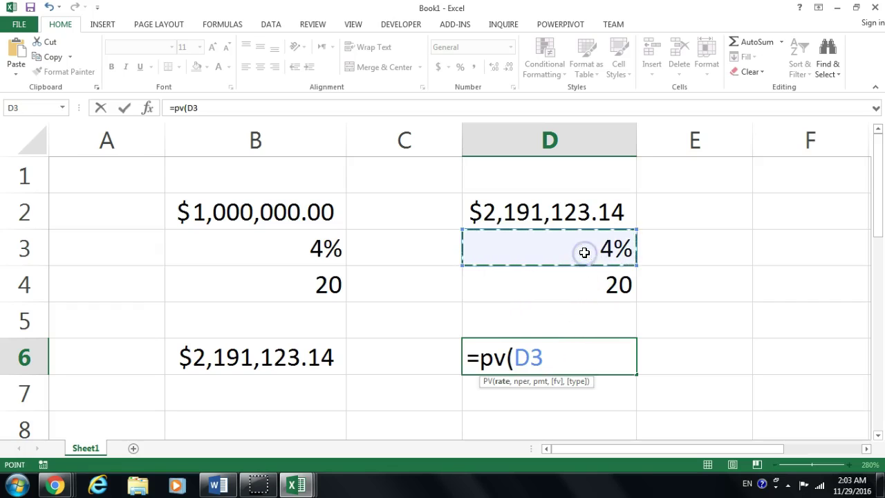
type(",")
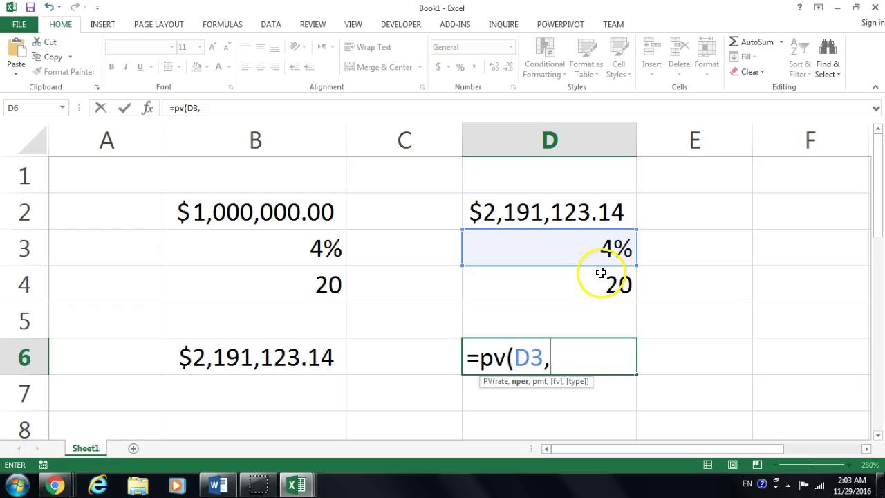
left_click(597, 283)
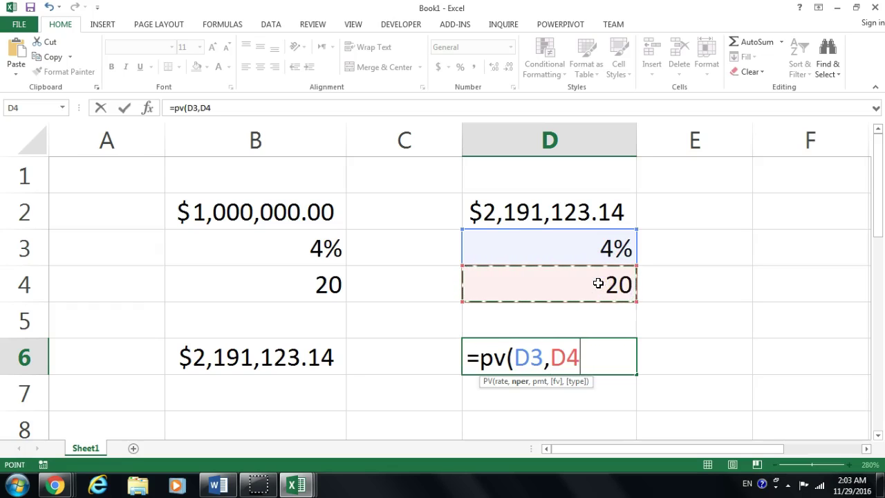
type(",")
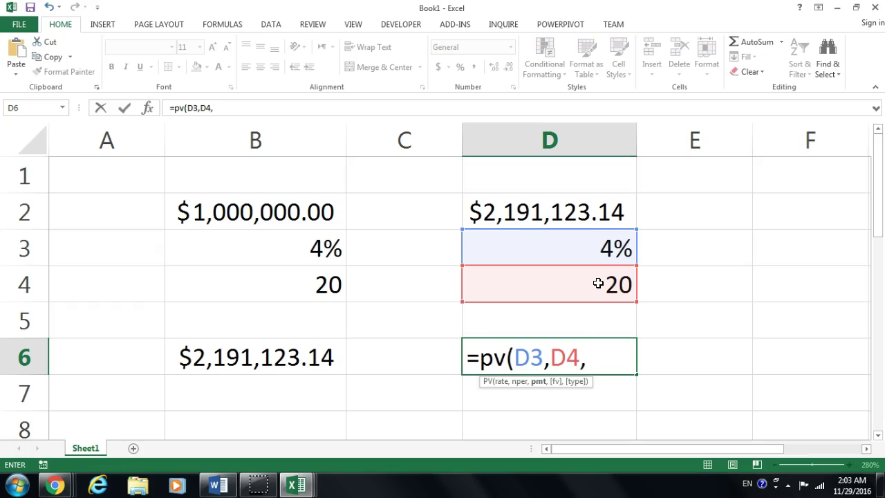
type("0,")
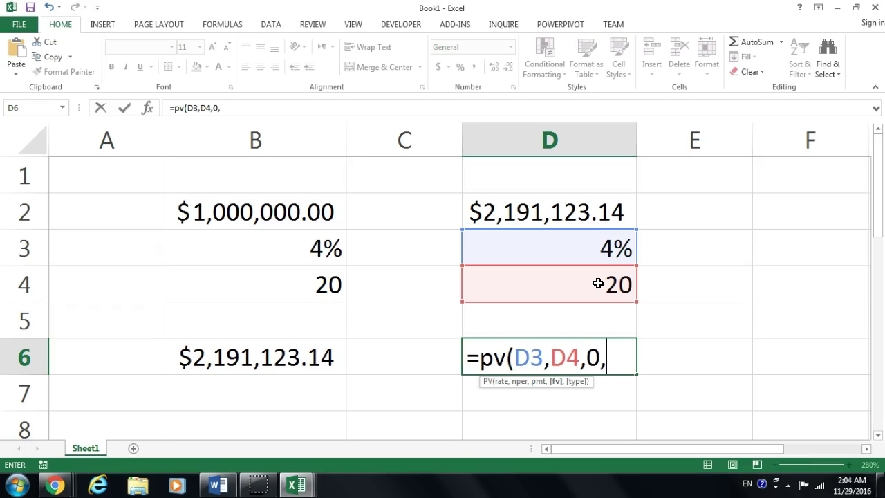
type("0")
Add payment 0, D2 as future value and type 1, giving ($1,000,000.00)
key("BackSpace")
key("BackSpace")
key("BackSpace")
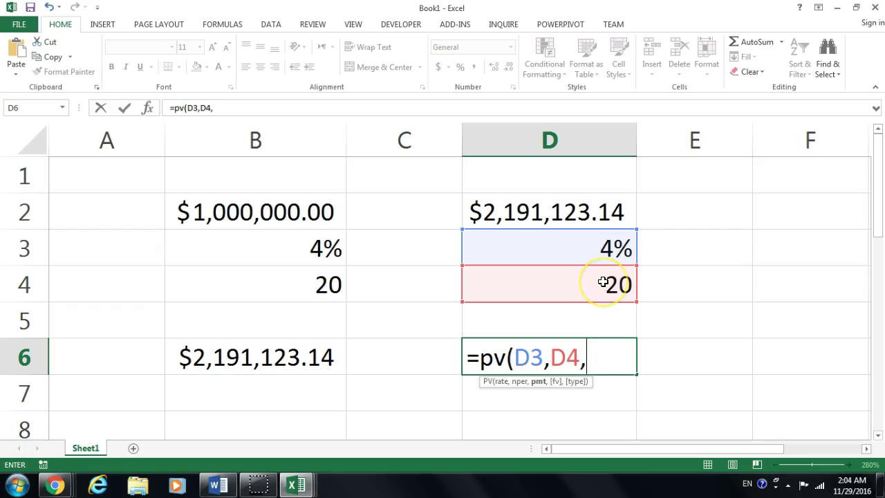
type("0,")
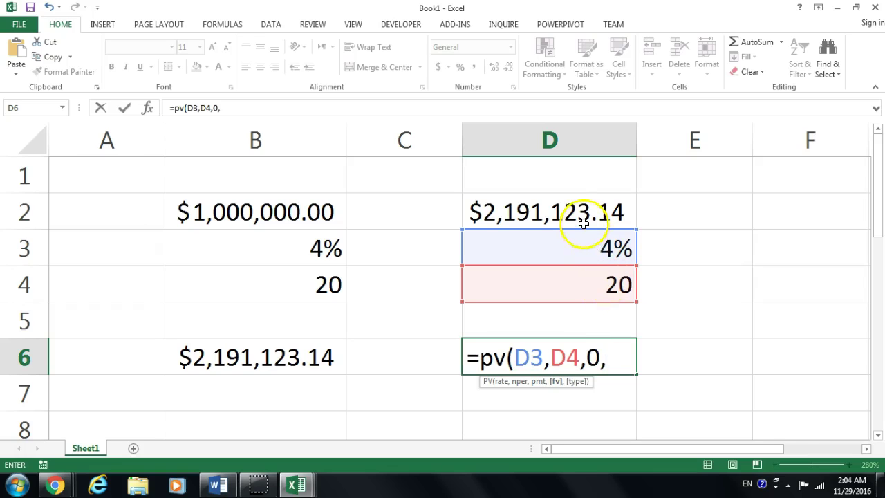
left_click(583, 219)
type(",")
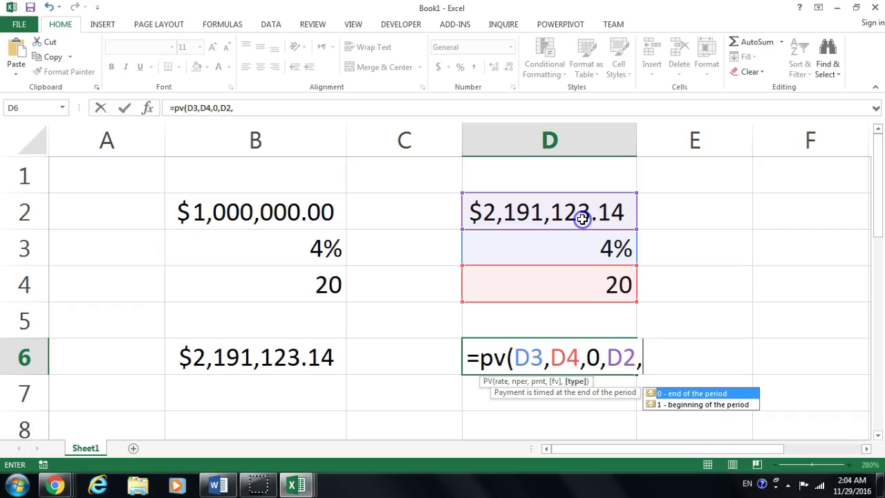
left_click(715, 406)
double_click(714, 405)
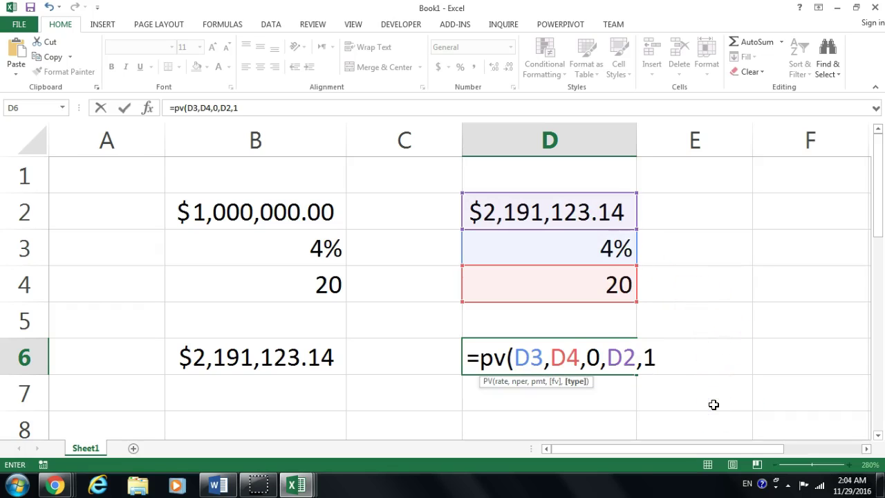
type(")")
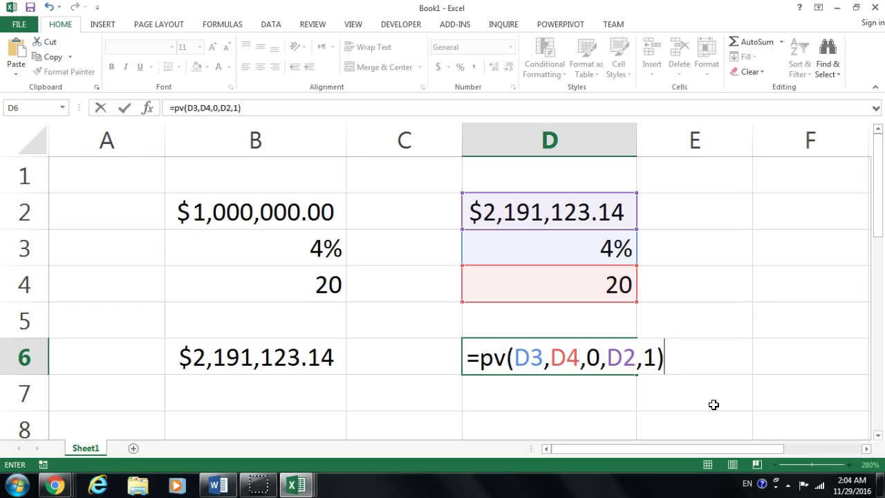
key("Return")
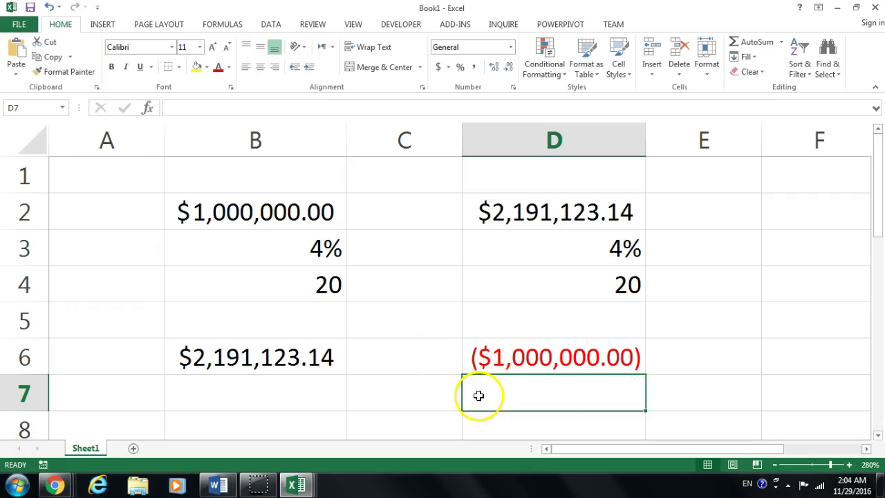
Compare B6's =-FV(B3,B4,0,B2,1) with D6's =PV(D3,D4,0,D2,1), leaving D6 open
left_click(289, 215)
double_click(269, 356)
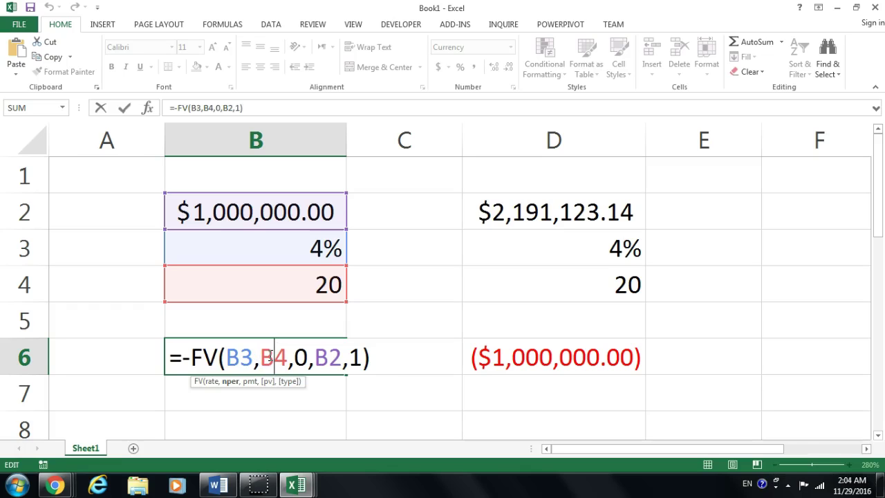
key("Return")
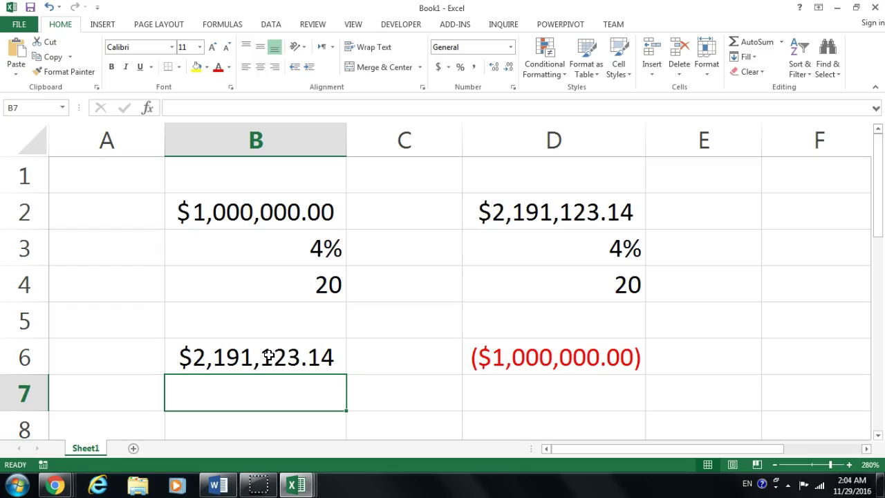
left_click(578, 358)
double_click(577, 358)
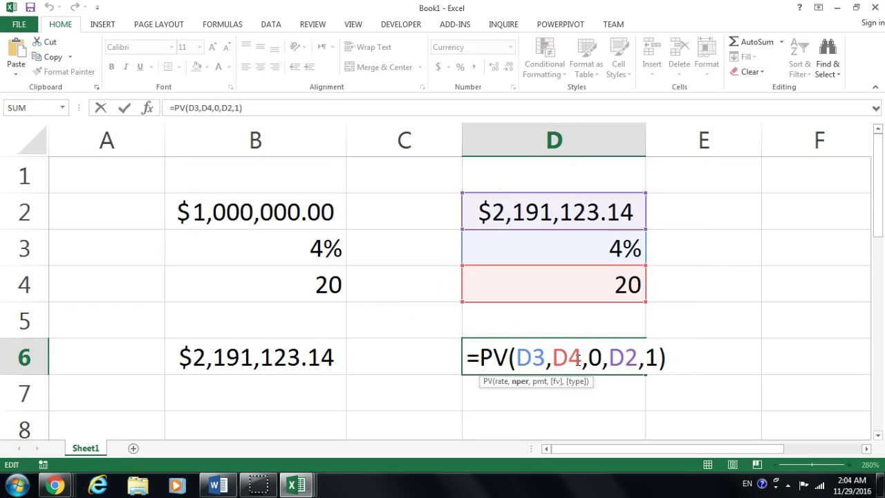